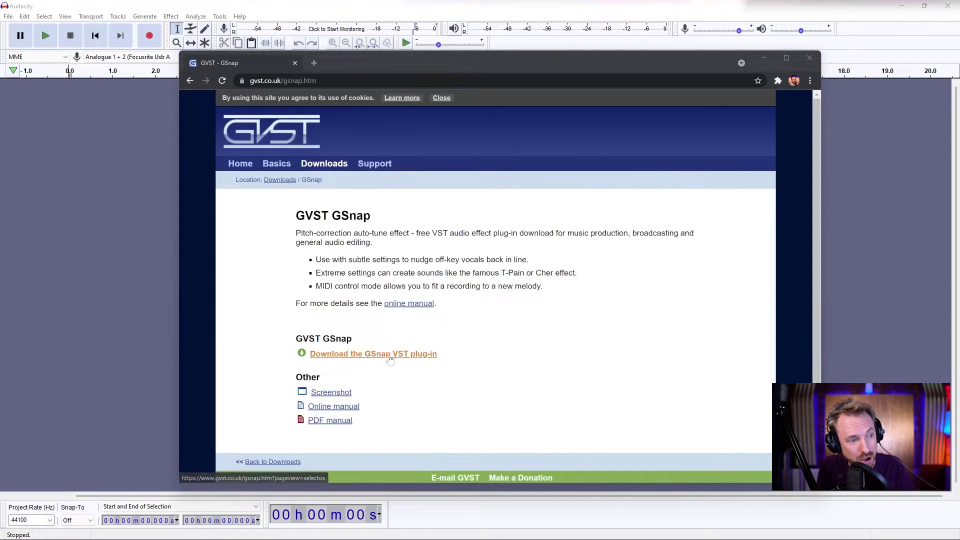
Download the 64-bit Windows GSnap zip from the GVST site and close the browser.
left_click(387, 354)
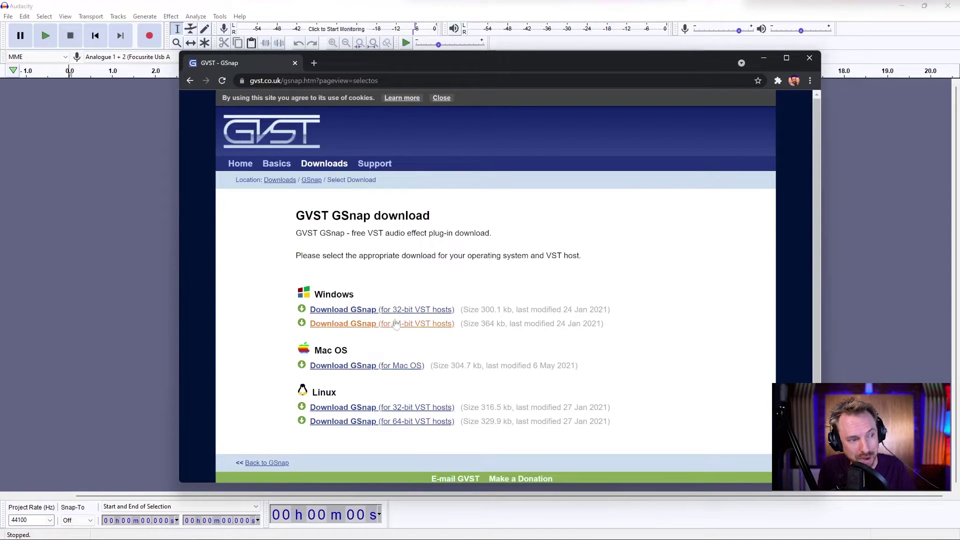
left_click(394, 325)
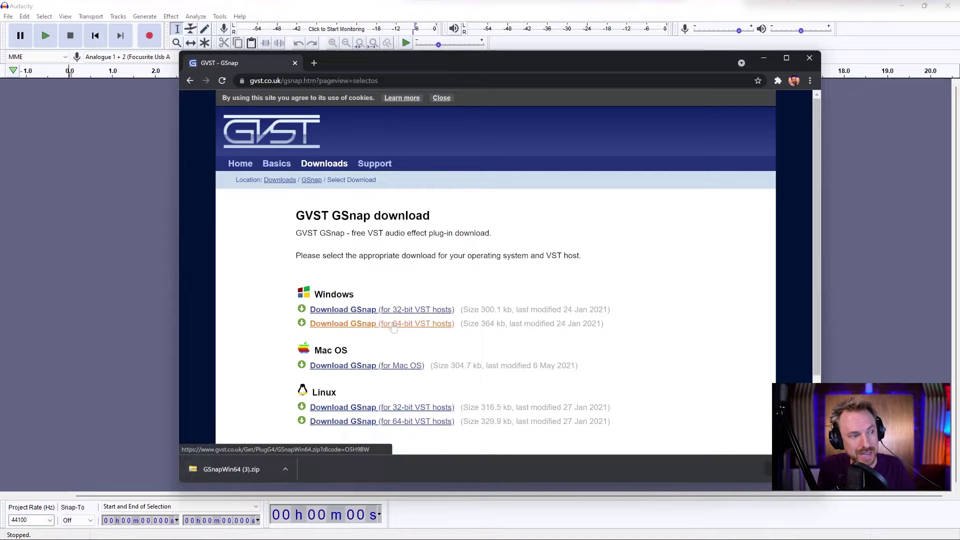
left_click(808, 59)
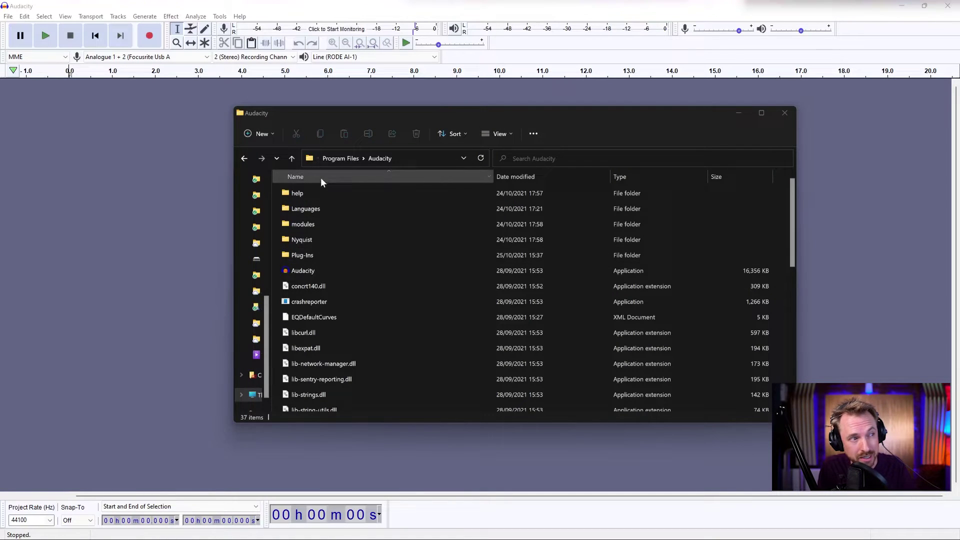
Open Audacity's Plug-Ins folder to confirm GSnap.dll (788 KB) is installed.
double_click(298, 253)
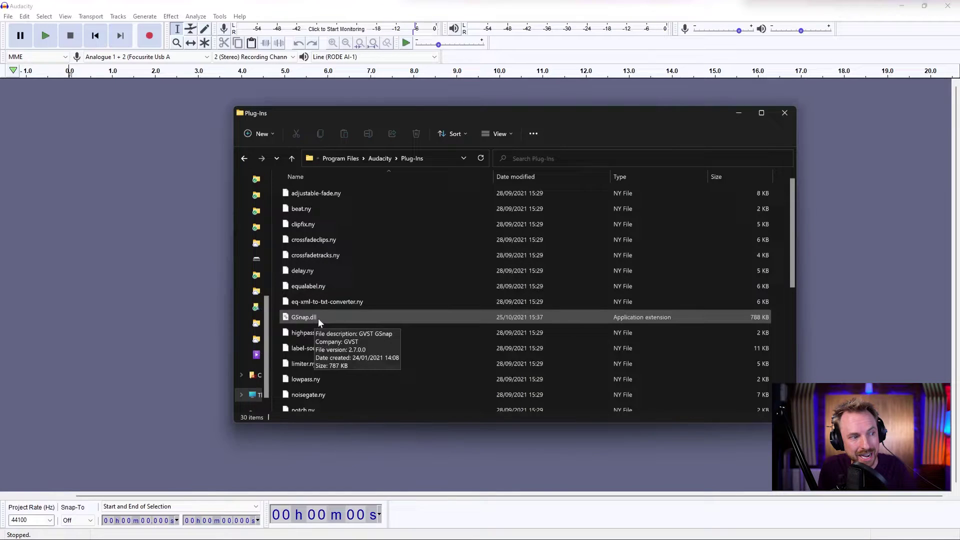
Close Explorer, then enable GSnap in Audacity's Add / Remove Plug-ins manager.
left_click(782, 116)
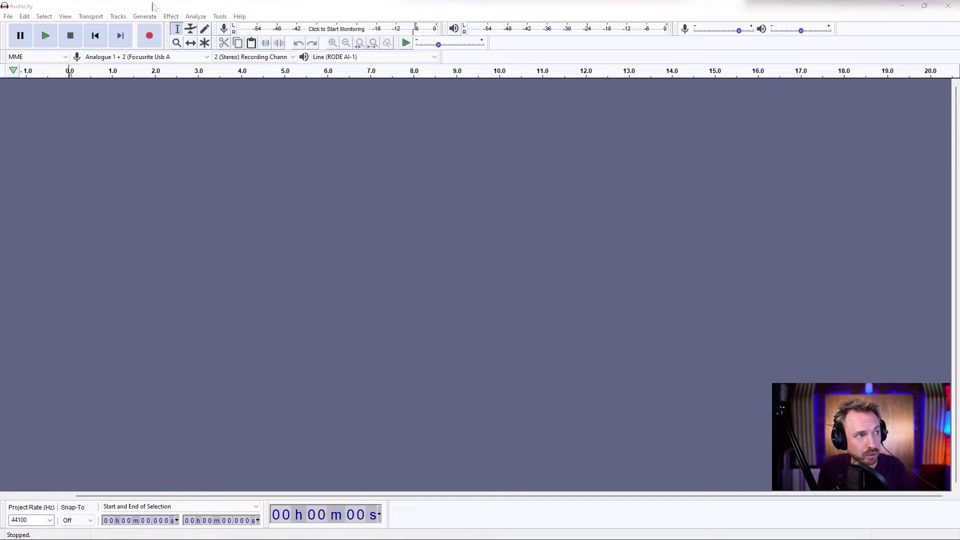
left_click(171, 16)
left_click(215, 17)
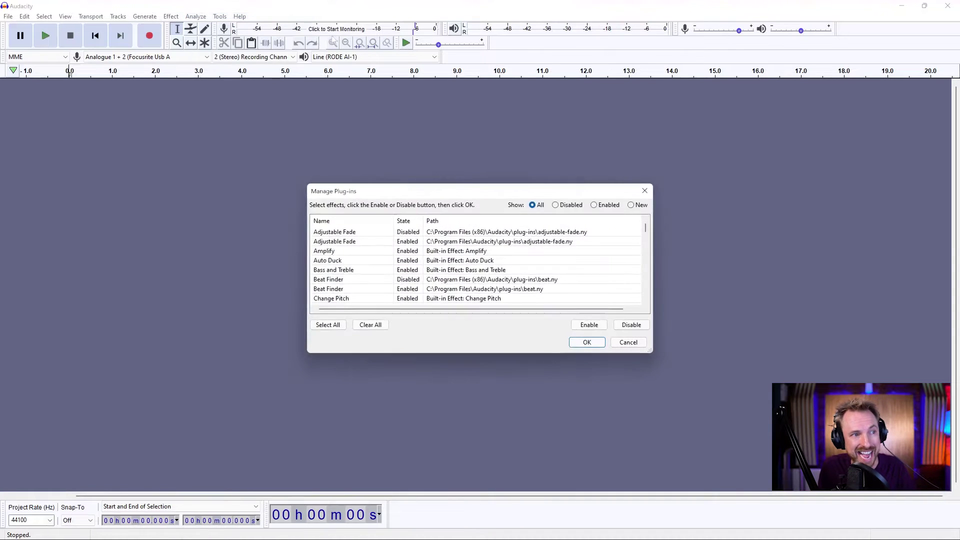
scroll(501, 246, "down", 10)
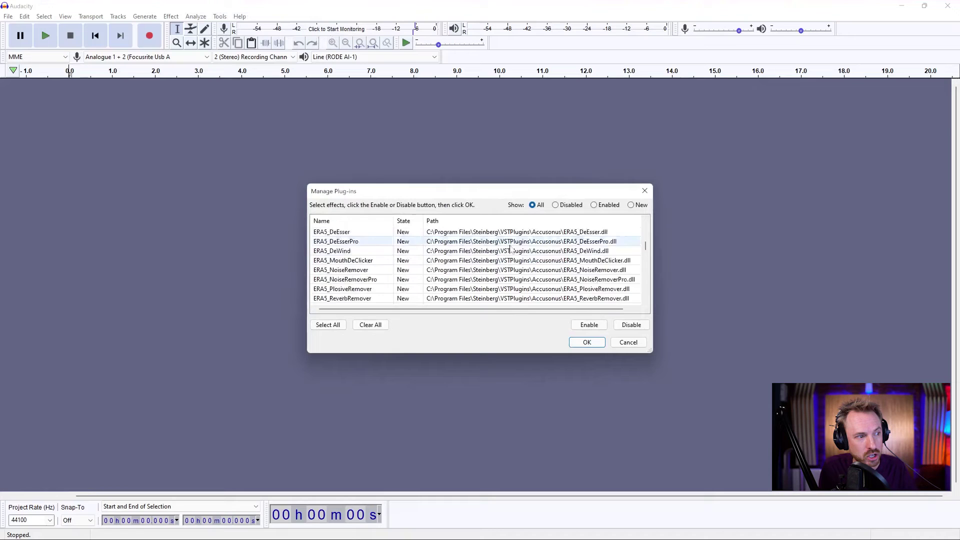
scroll(502, 246, "down", 3)
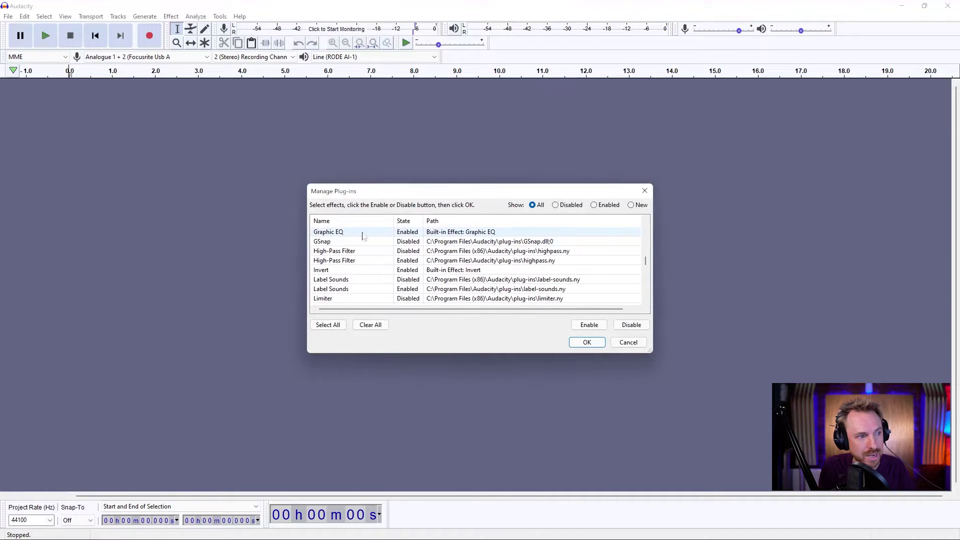
left_click(364, 242)
left_click(589, 326)
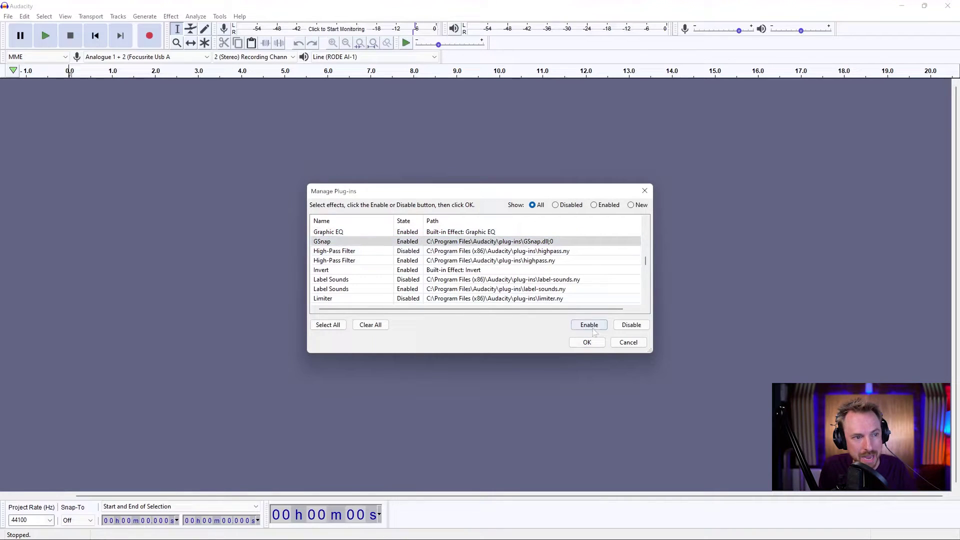
left_click(586, 343)
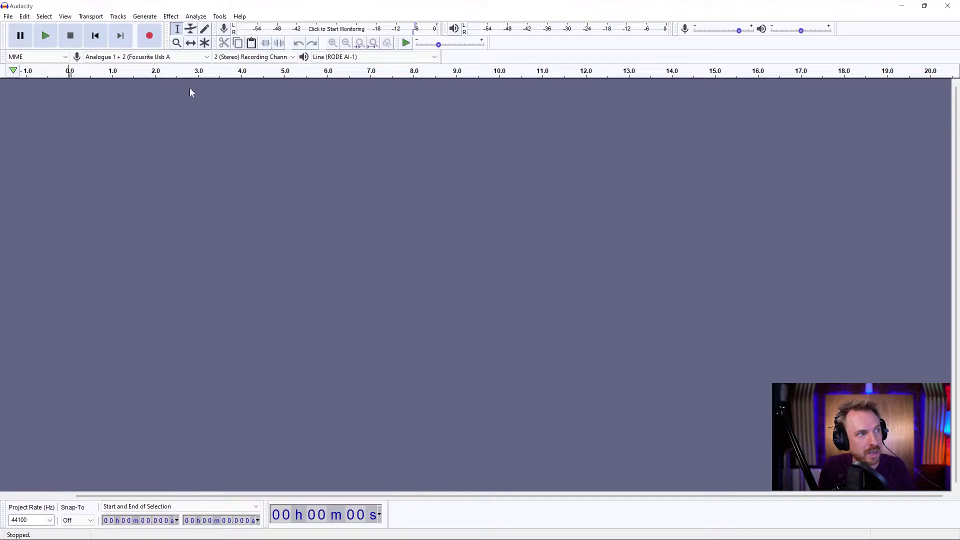
Confirm GSnap is listed under Effect, then record about ten seconds of voice.
left_click(171, 16)
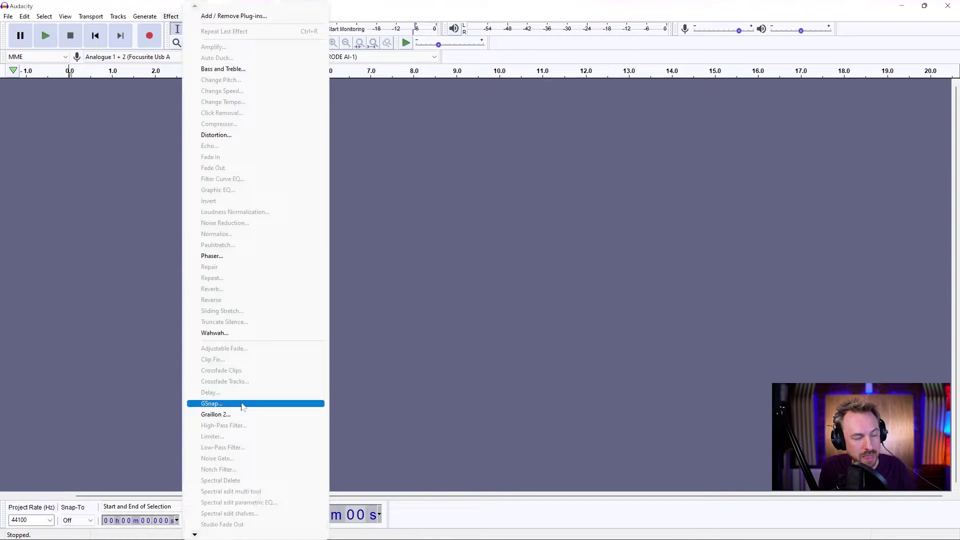
left_click(477, 345)
left_click(150, 37)
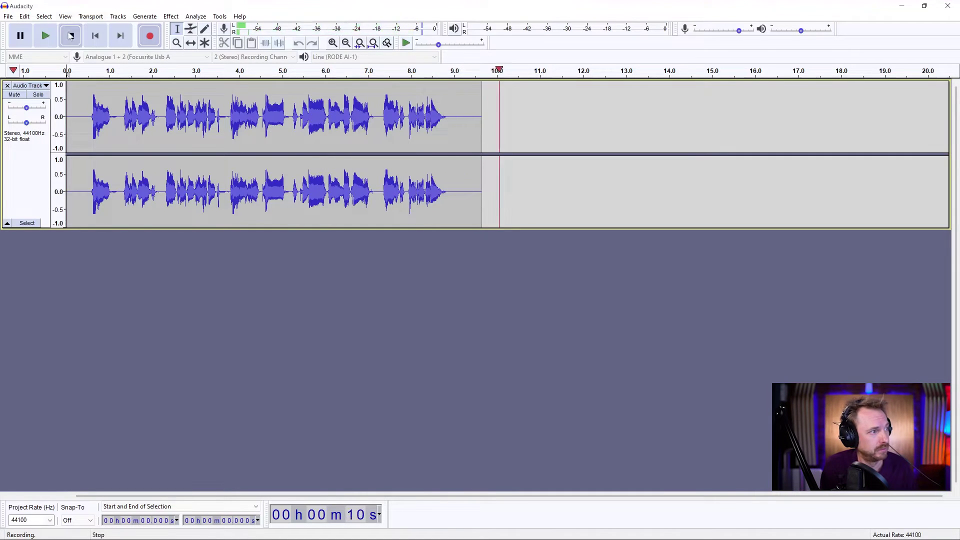
key("space")
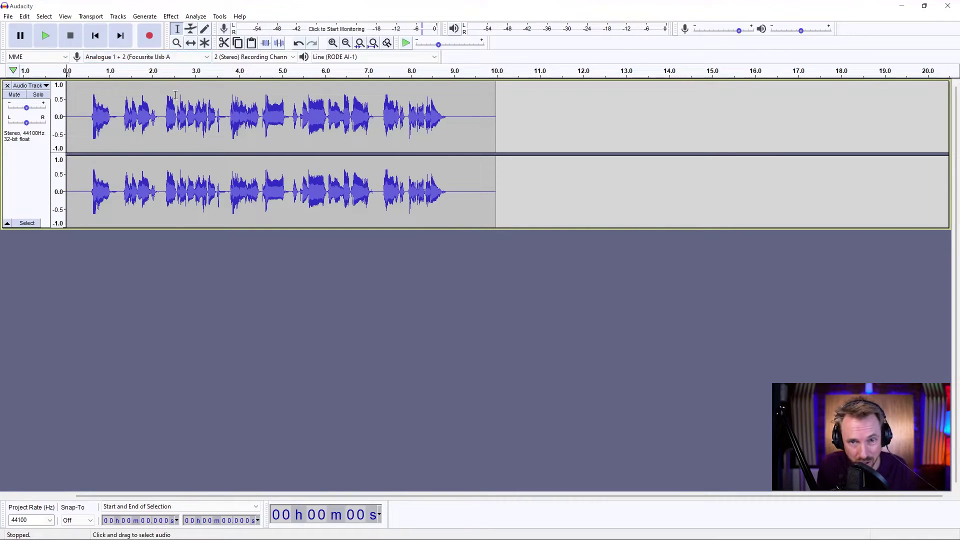
Select the whole recording, apply GSnap to it, and briefly preview the effect.
key("ctrl+a")
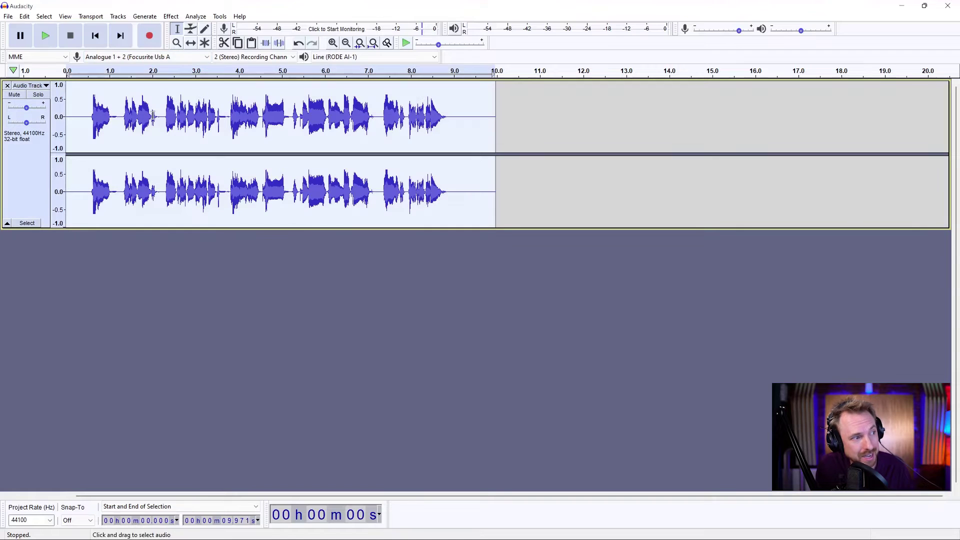
left_click(178, 17)
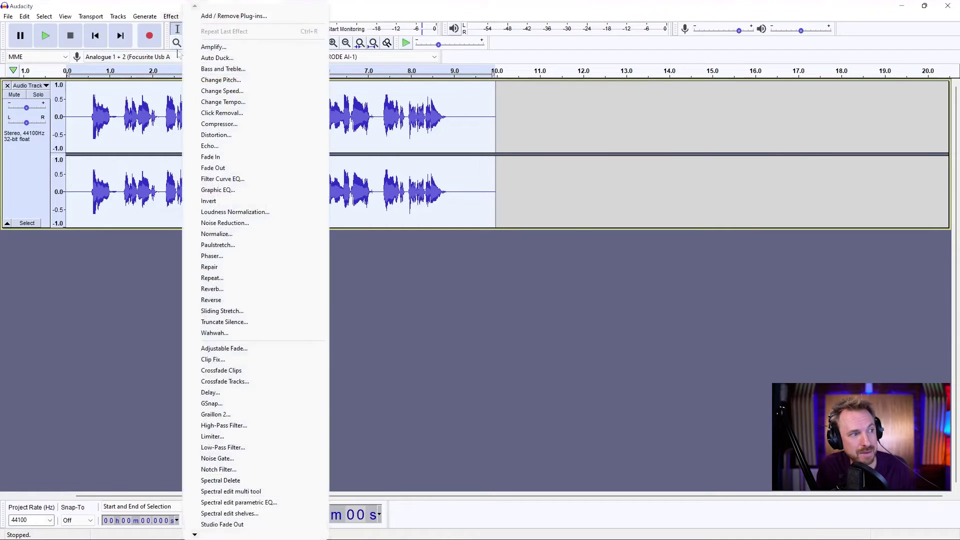
left_click(223, 404)
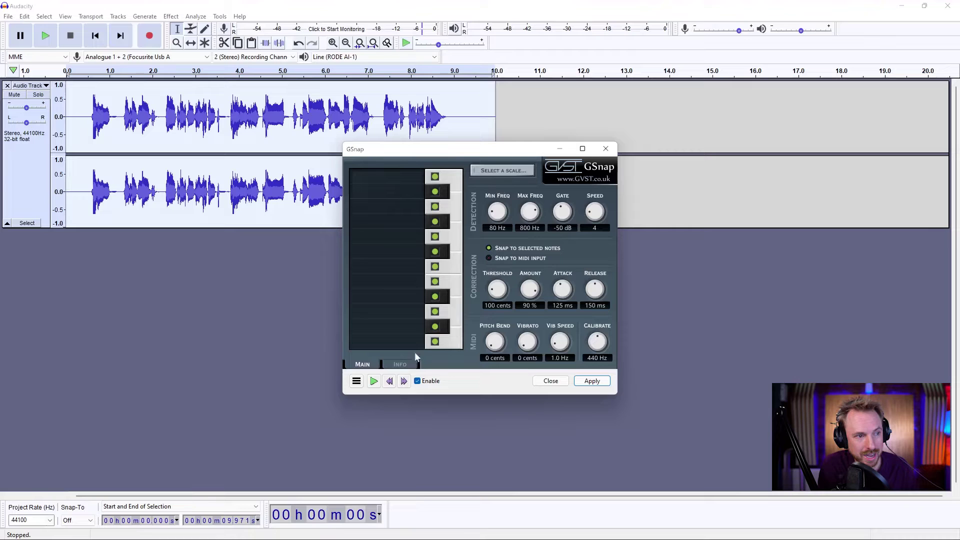
left_click(374, 381)
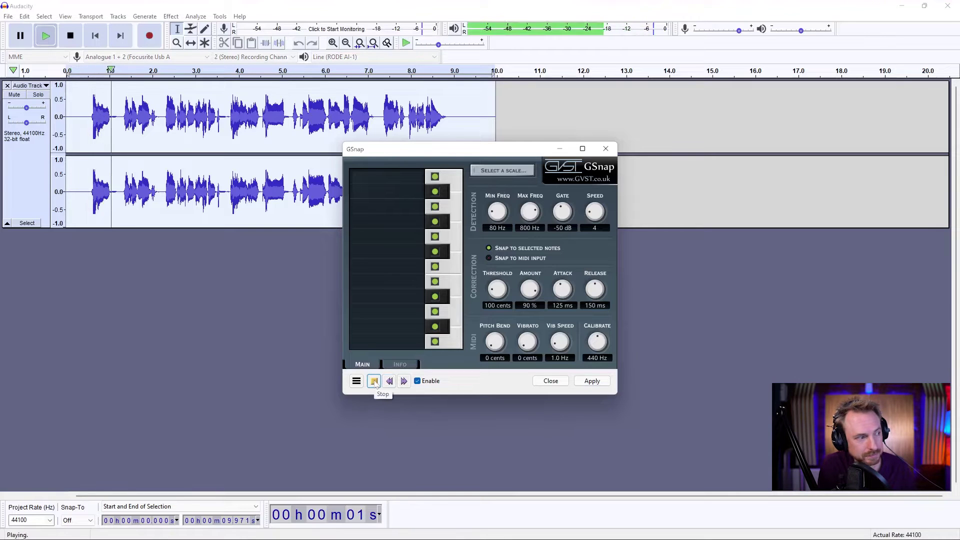
left_click(374, 382)
Load GSnap's Share the Pain factory preset (speed 2, amount 100%, attack 1 ms, release 50 ms).
left_click(356, 382)
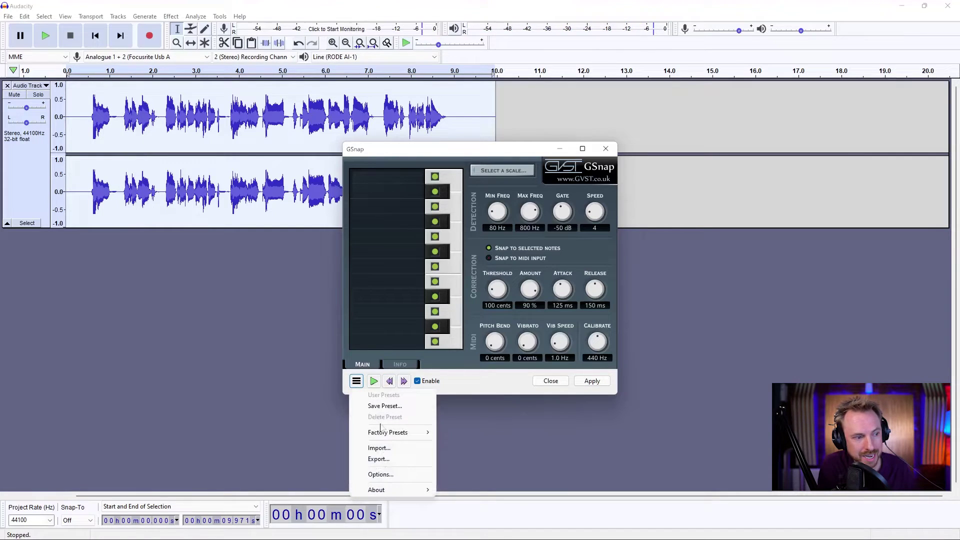
mouse_move(384, 432)
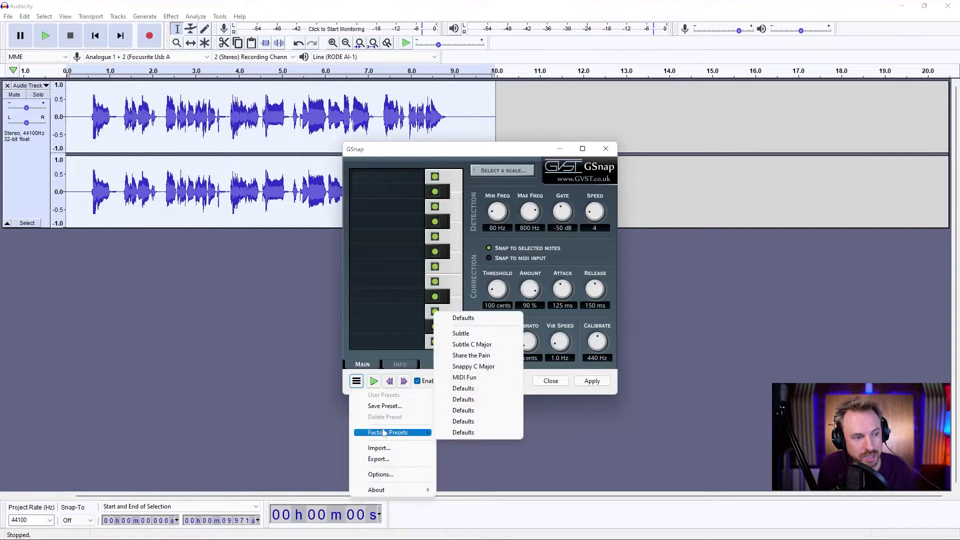
left_click(479, 355)
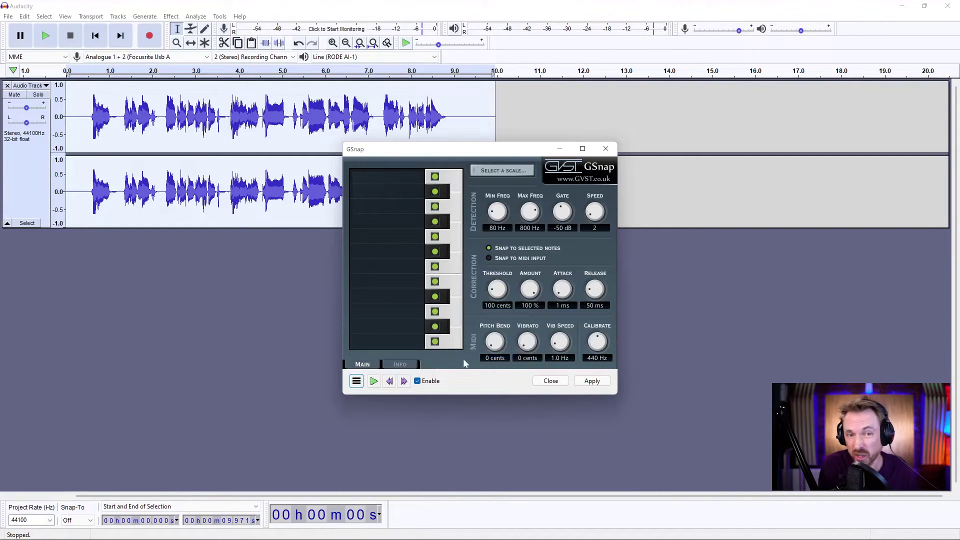
Audition the voice repeatedly with pitch bend 194 cents, vibrato 74 cents at 4.2 Hz, calibrate 450 Hz.
left_click(373, 381)
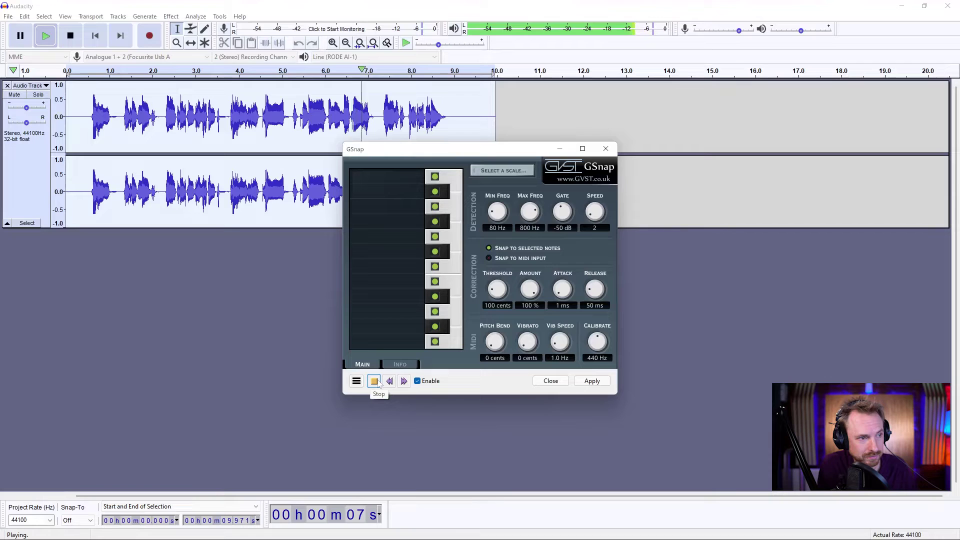
left_click(375, 382)
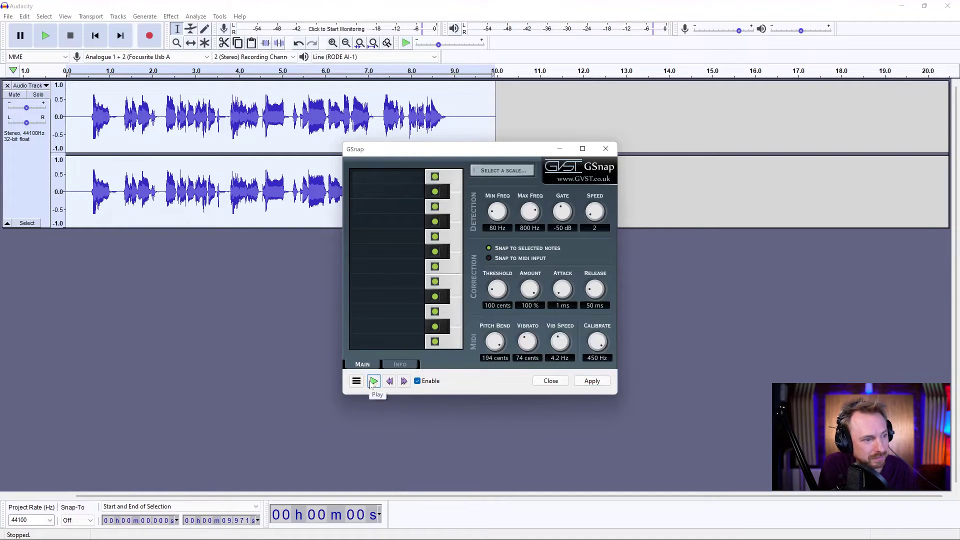
left_click(373, 382)
left_click(374, 381)
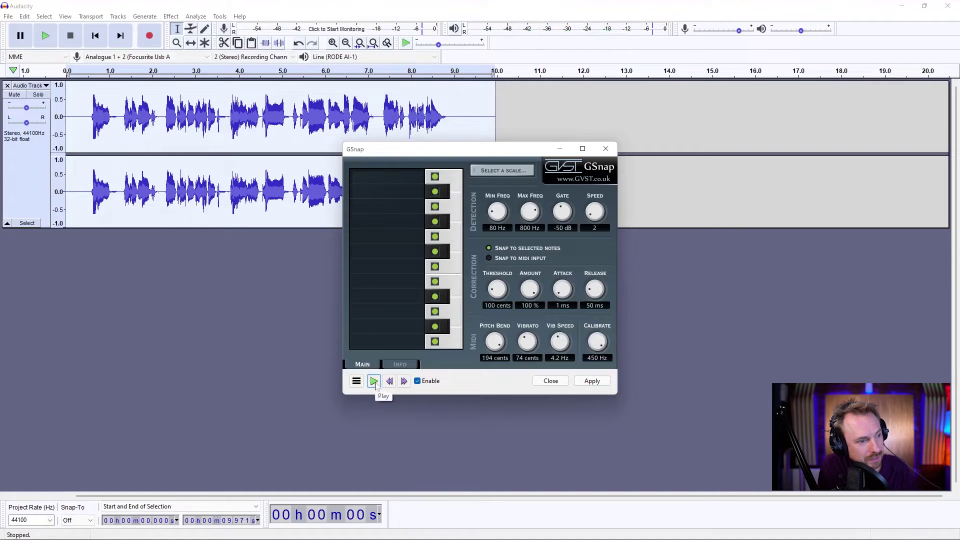
left_click(374, 381)
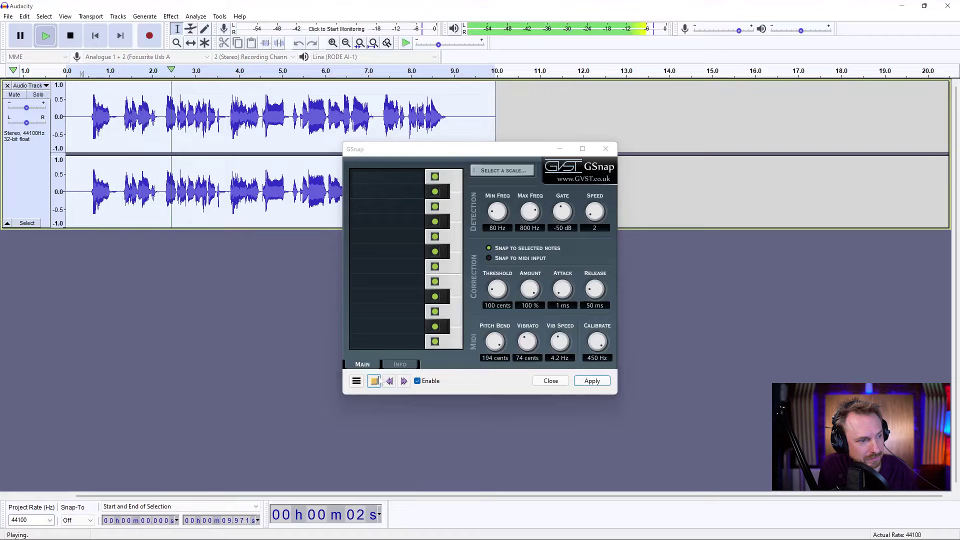
Turn off eight keyboard notes so GSnap snaps to a single note, then preview it.
left_click(375, 381)
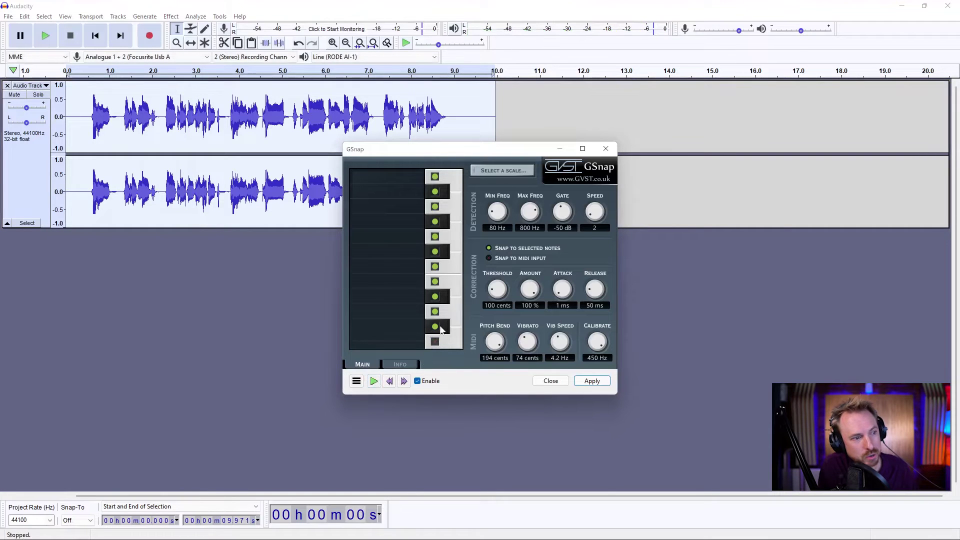
left_click(435, 312)
left_click(434, 327)
left_click(435, 297)
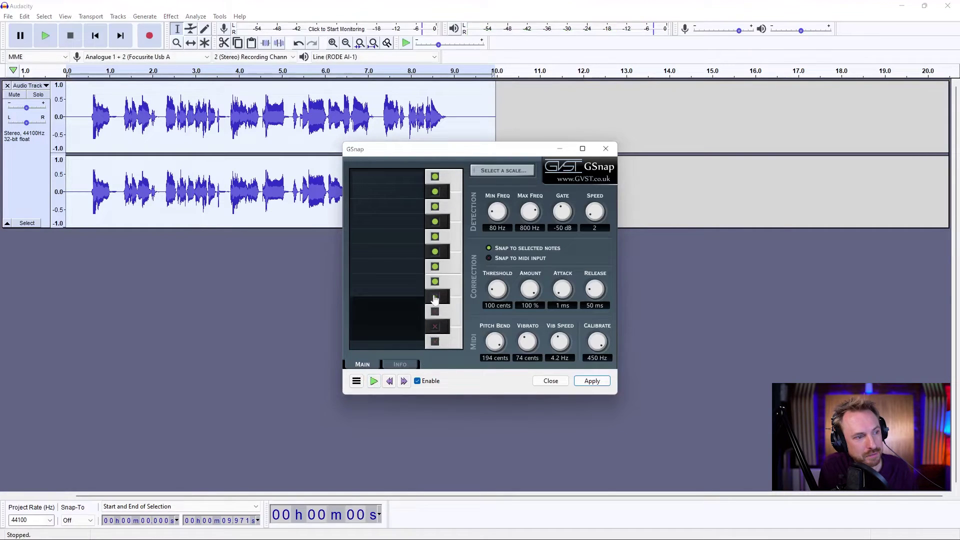
left_click(437, 277)
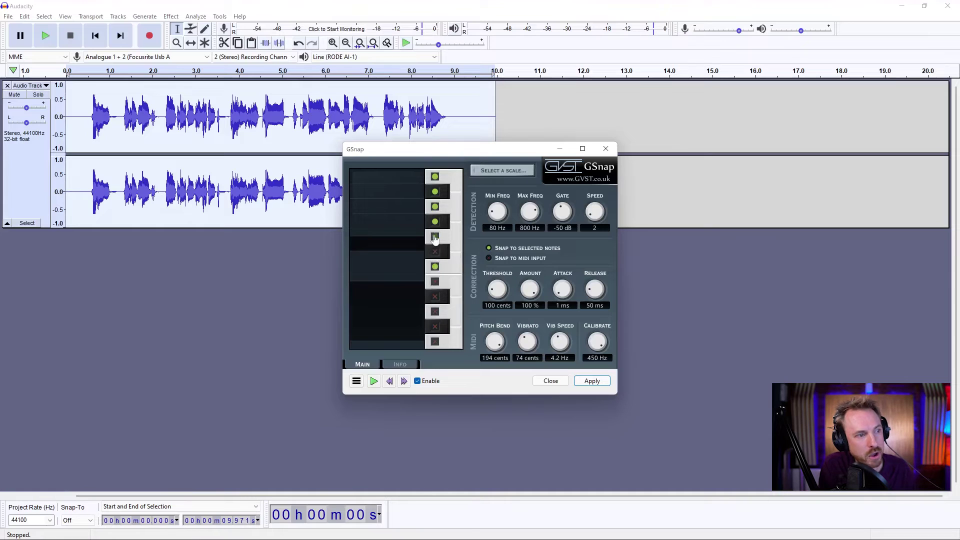
left_click(435, 222)
left_click(435, 207)
left_click(435, 192)
left_click(435, 177)
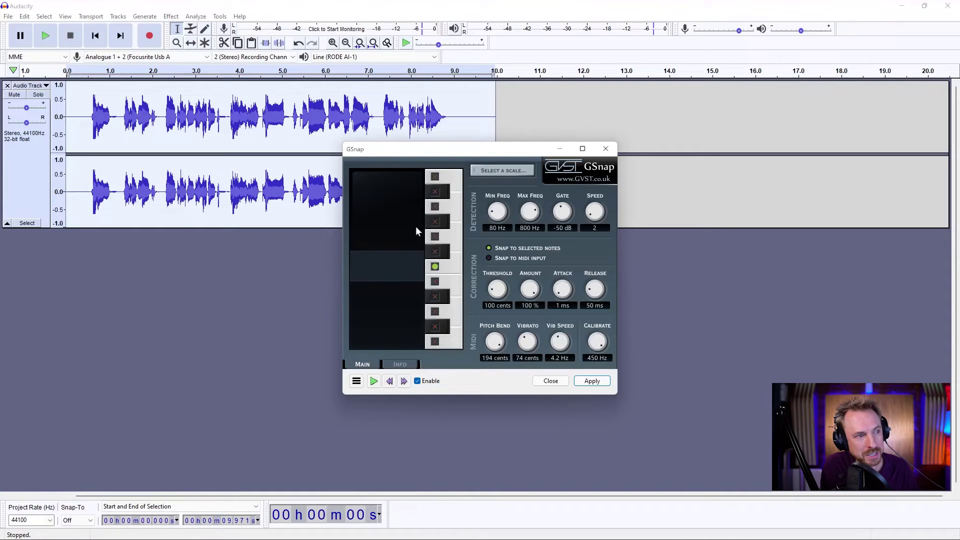
left_click(374, 381)
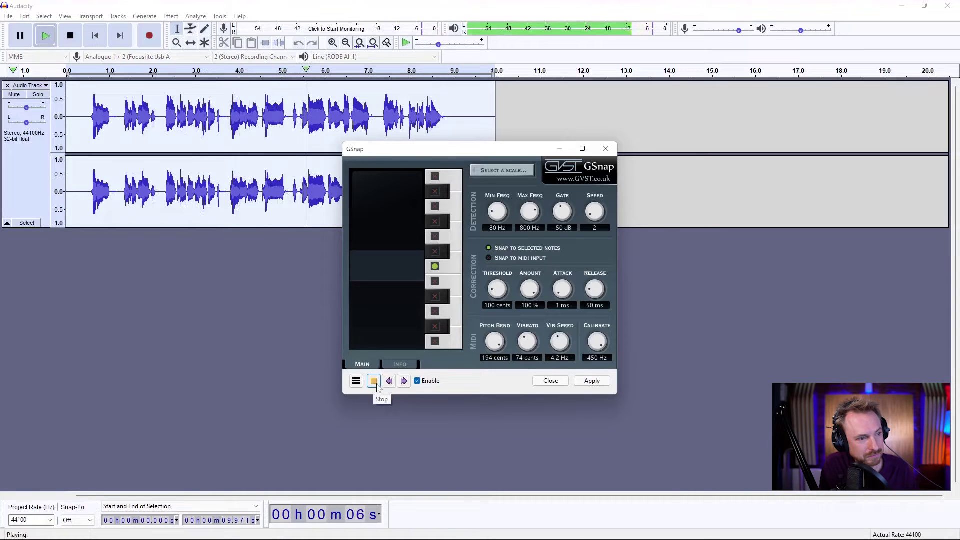
Set GSnap to speed 19, vibrato 200 cents, max 2000 Hz, threshold 530 cents while previewing.
left_click_drag(525, 342, 528, 340)
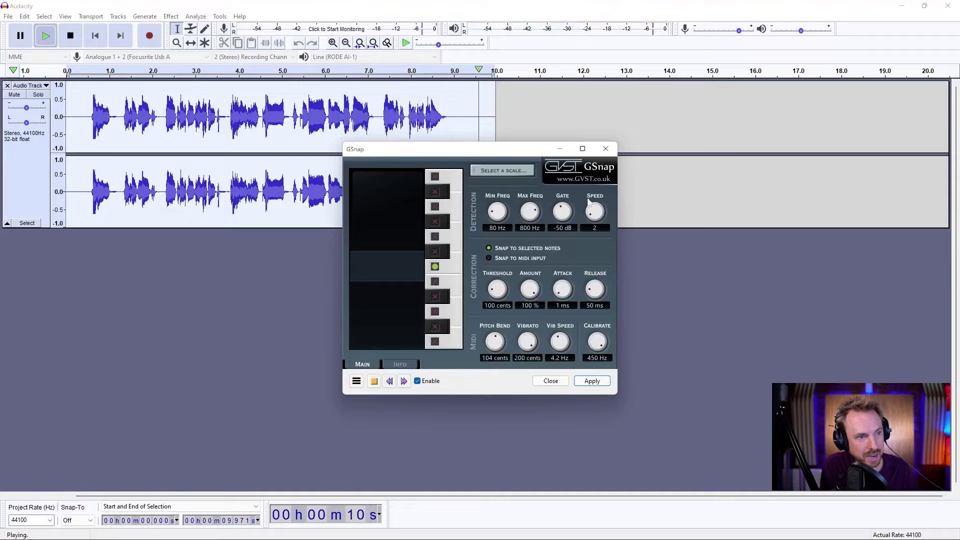
left_click_drag(594, 186, 595, 177)
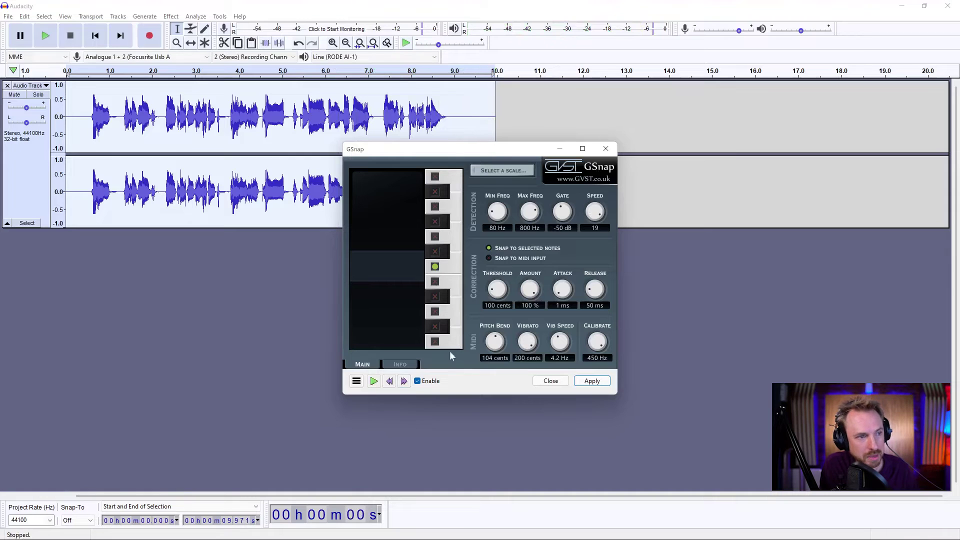
left_click(374, 381)
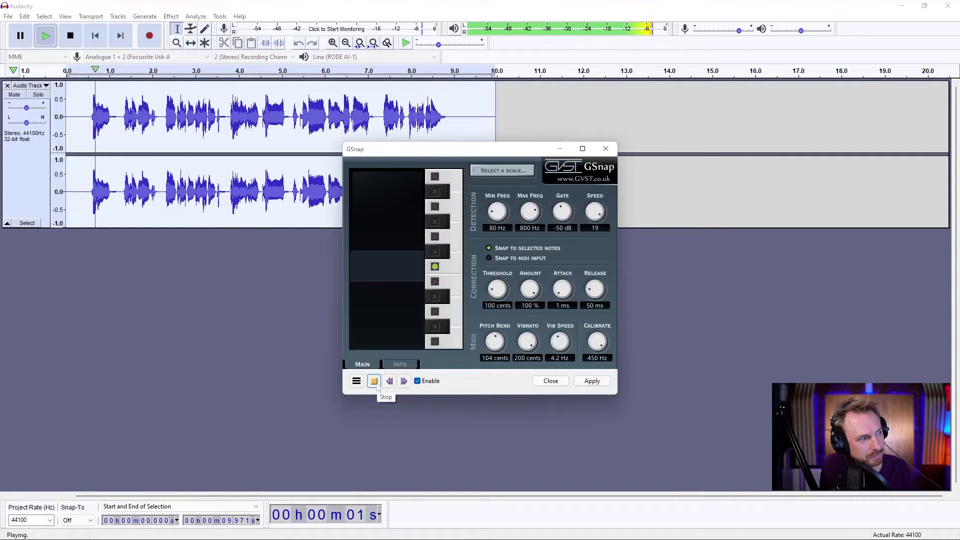
left_click_drag(531, 213, 532, 210)
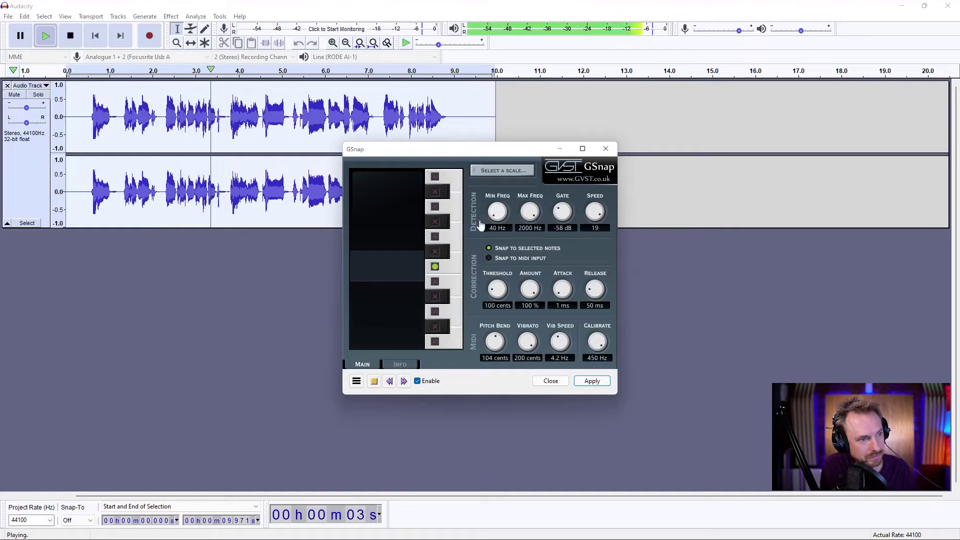
left_click_drag(500, 283, 500, 272)
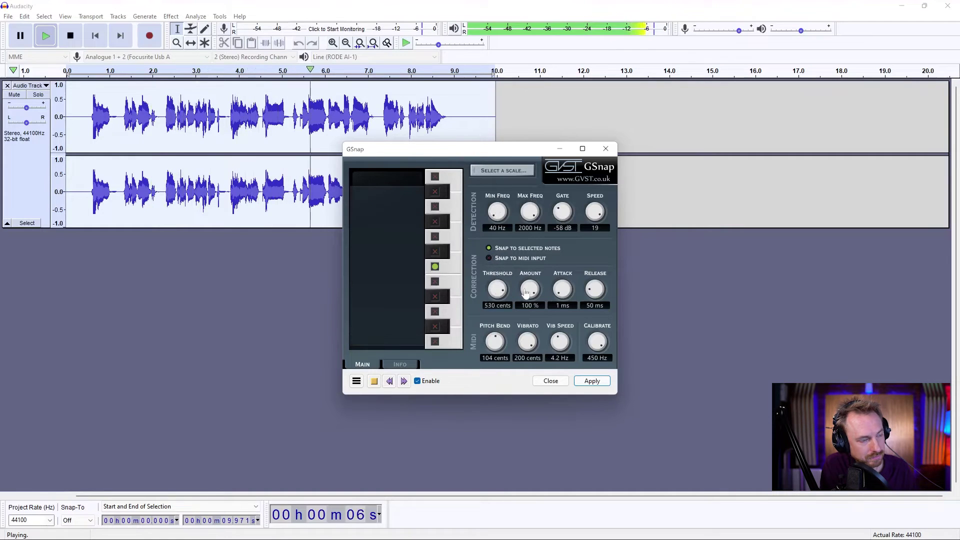